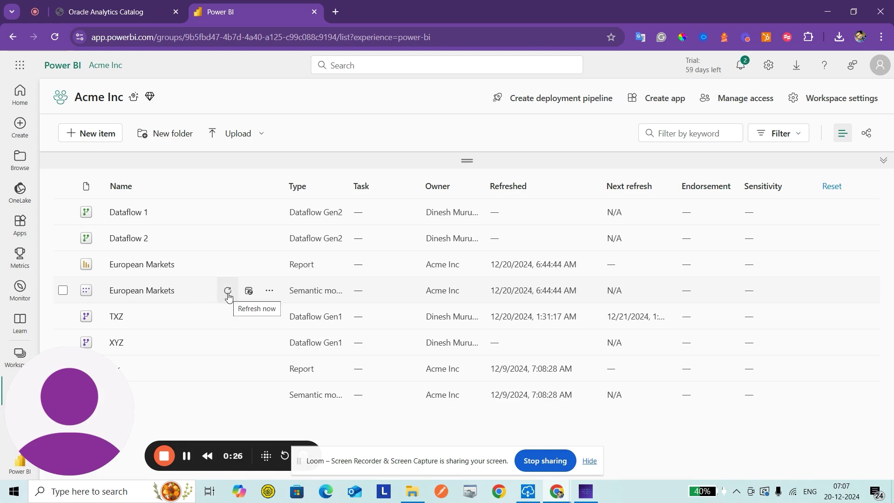
Refresh the European Markets semantic model and view the details of its refresh warning
left_click(228, 292)
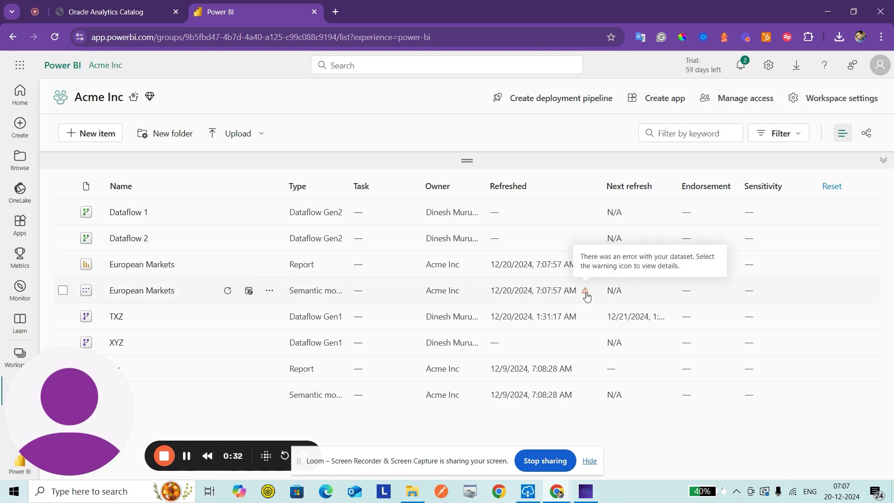
left_click(586, 295)
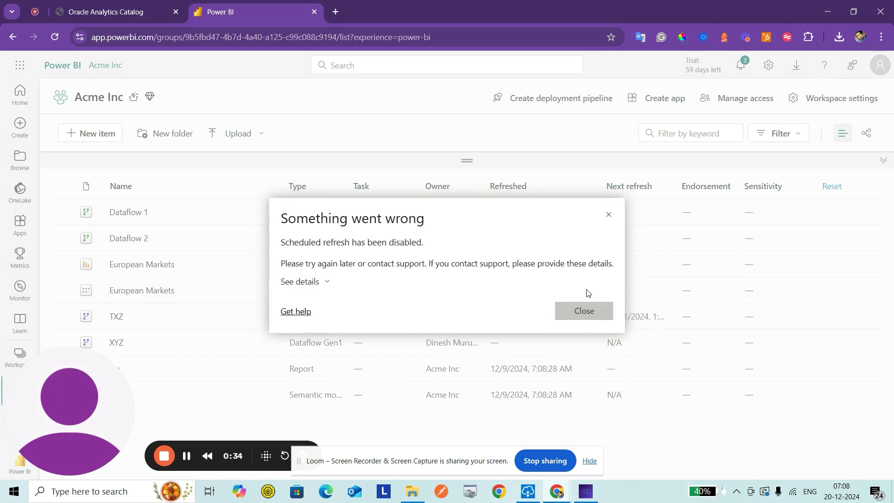
left_click(609, 214)
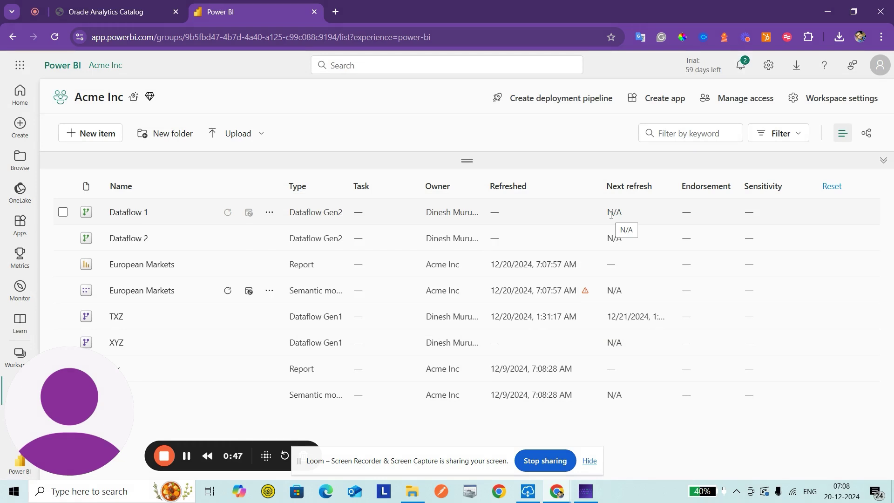
Switch to the On-premises data gateway app and check the status of Production Gateway
left_click(528, 491)
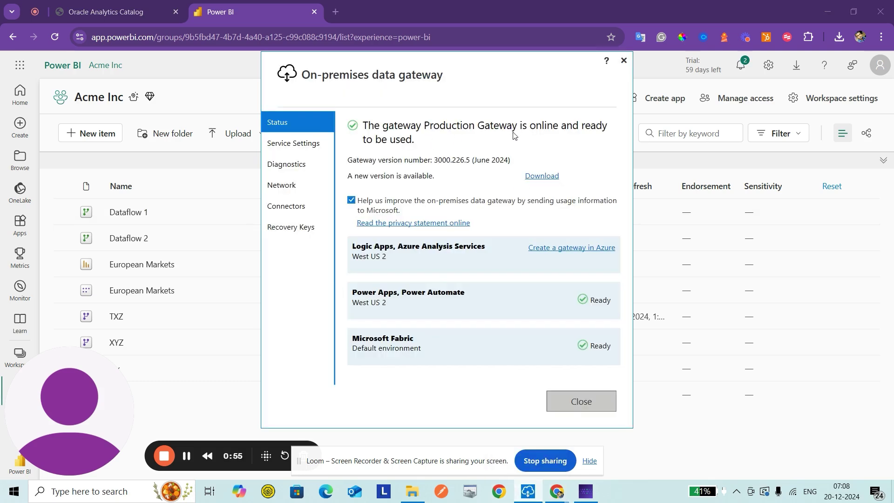
In BI Connector, start a new data source named Oracle Data Models with Analytics Cloud as the Oracle analytics application
left_click(586, 495)
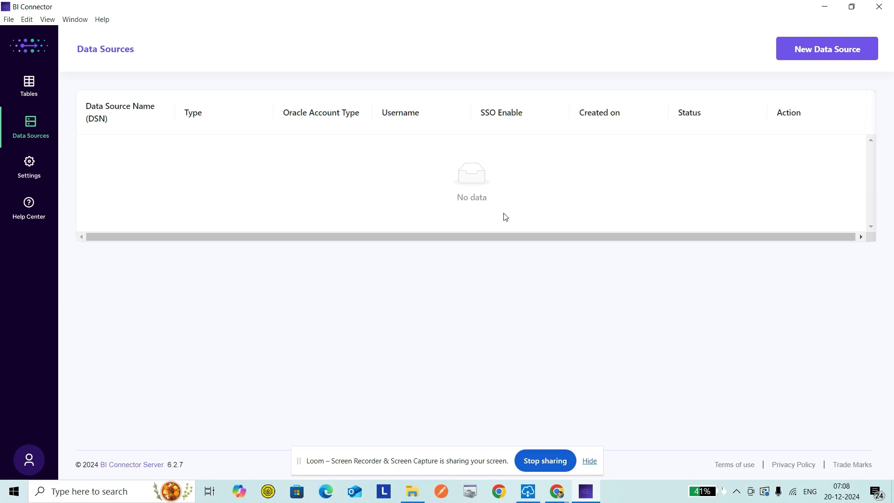
left_click(797, 53)
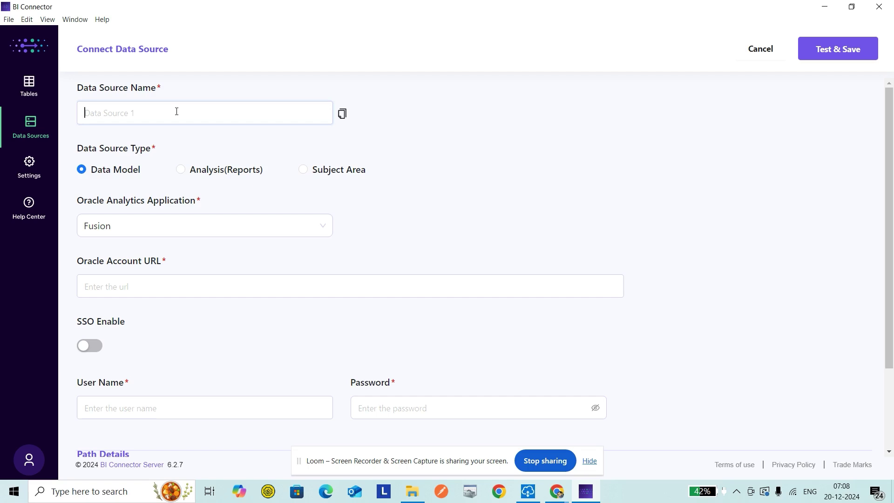
type("Oracle Data Models")
left_click(192, 228)
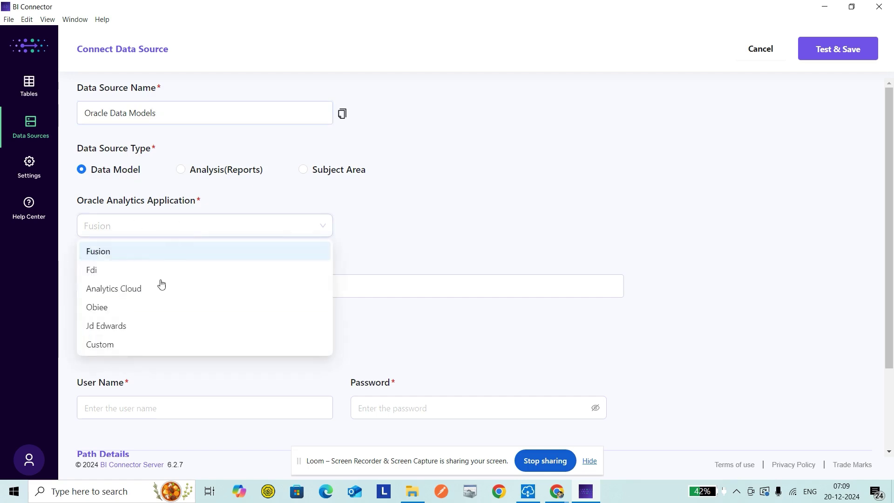
left_click(155, 294)
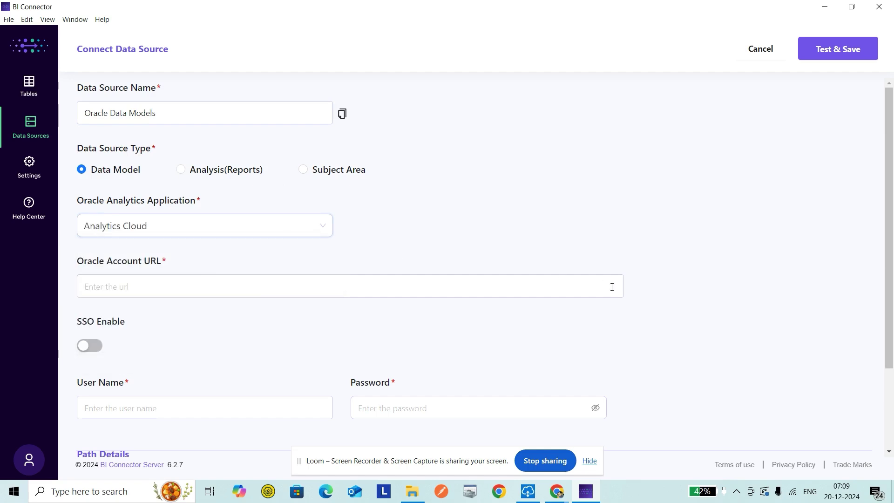
Copy the base URL from the Oracle Analytics Catalog page in Chrome and paste it as the Oracle account URL in BI Connector
left_click(298, 289)
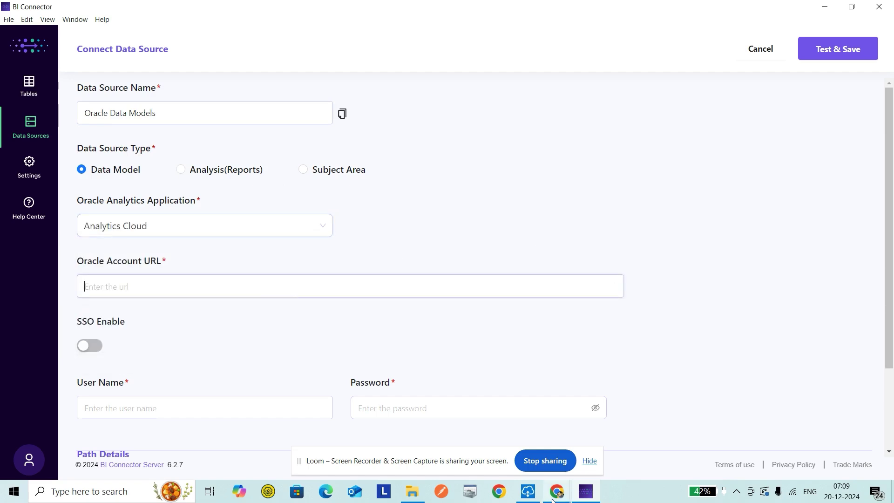
mouse_move(553, 501)
left_click(435, 438)
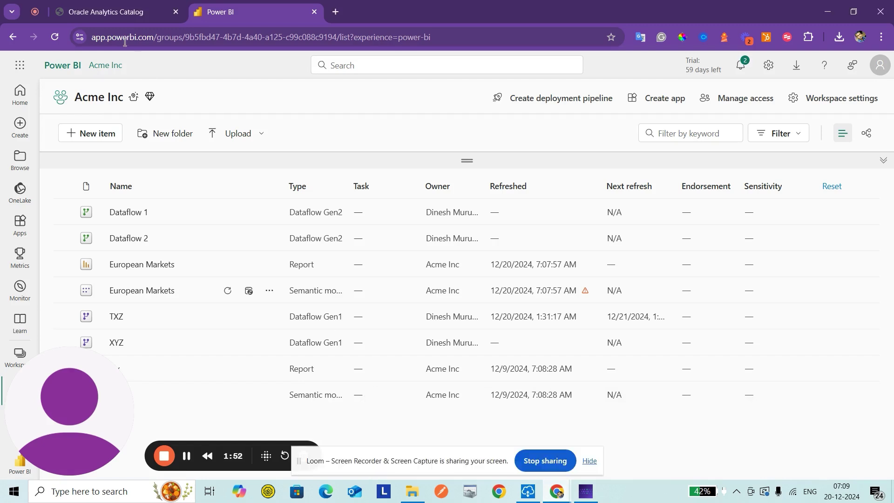
left_click(126, 19)
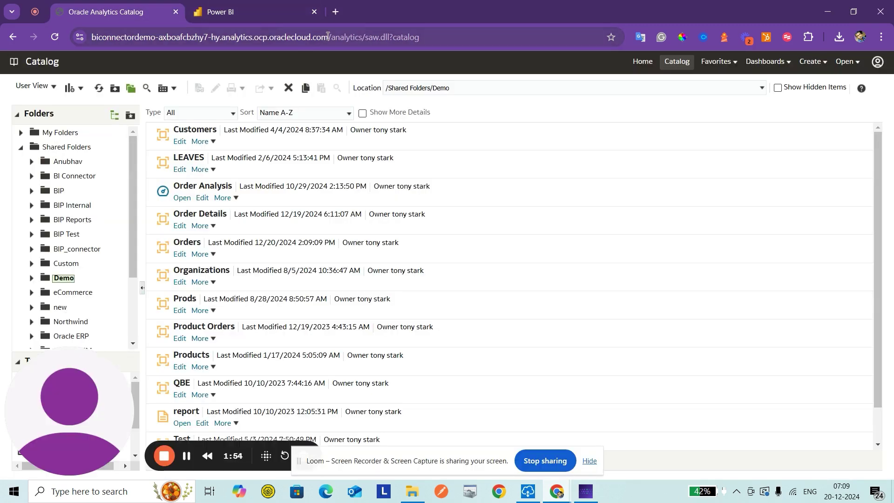
left_click_drag(328, 36, 2, 20)
key("ctrl+c")
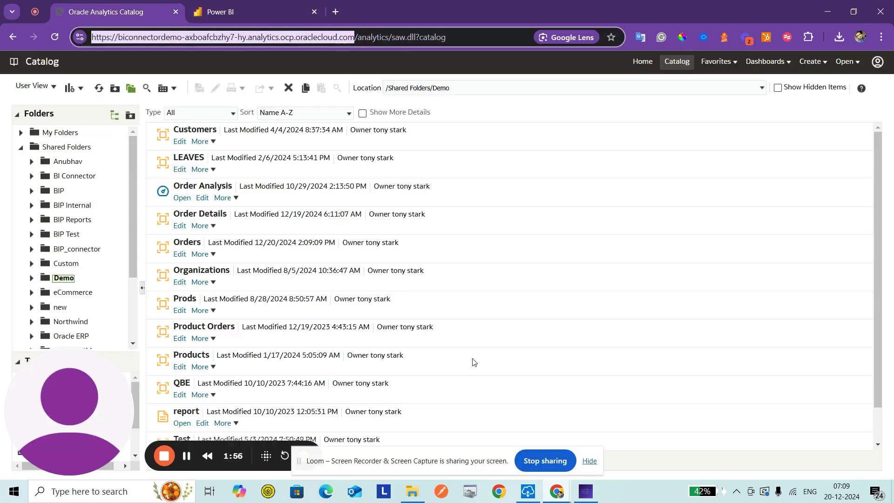
left_click(586, 493)
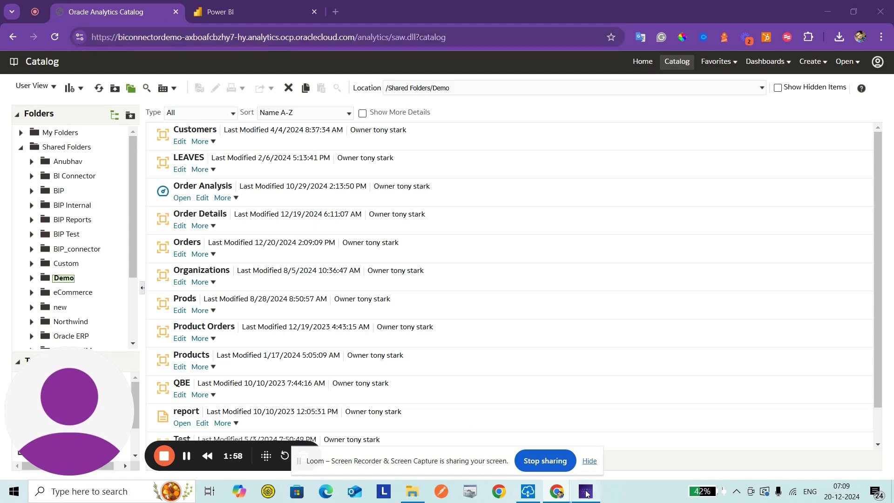
key("ctrl+v")
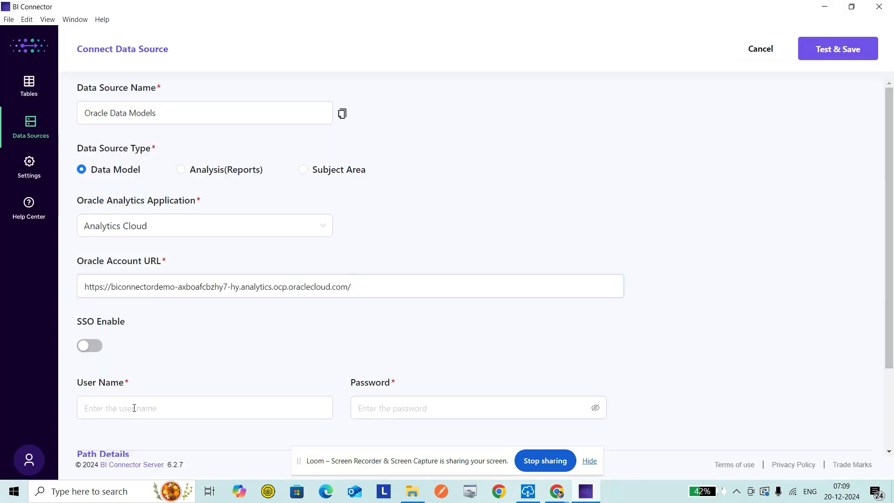
Fill in the Oracle account's user name and password for the data source
type("Tony")
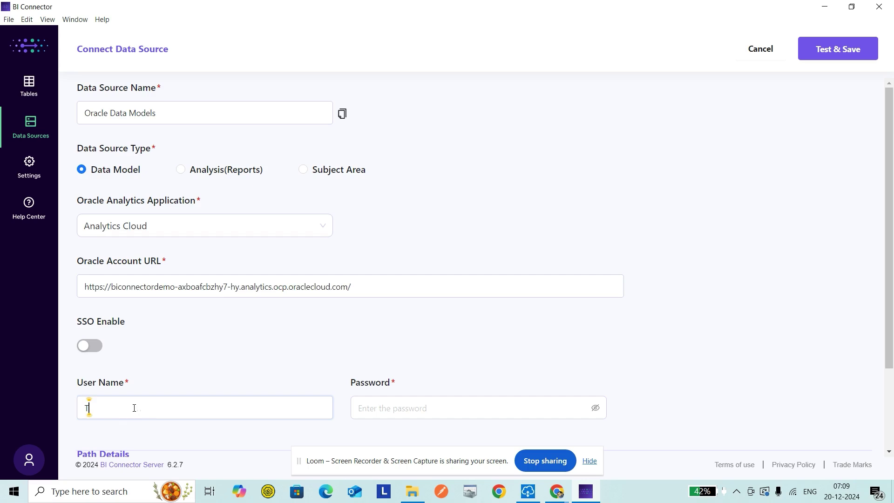
key("Tab")
type("aaaaaaaaaaa")
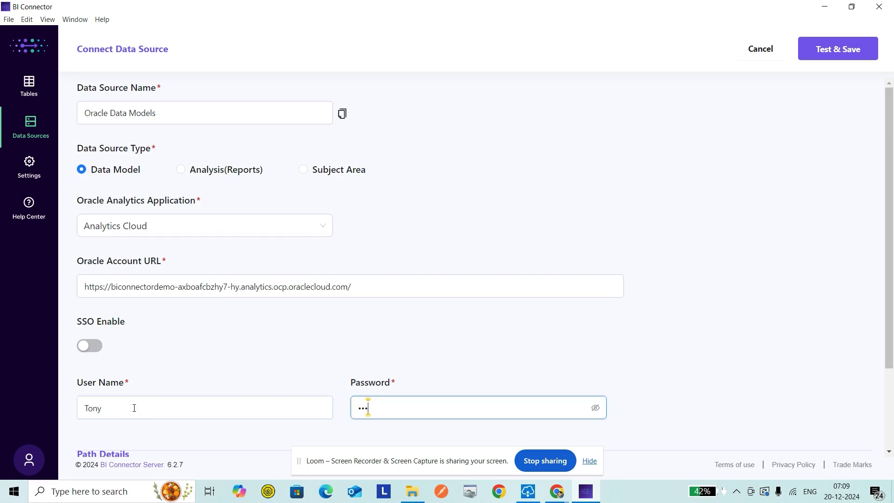
type("aaaaa")
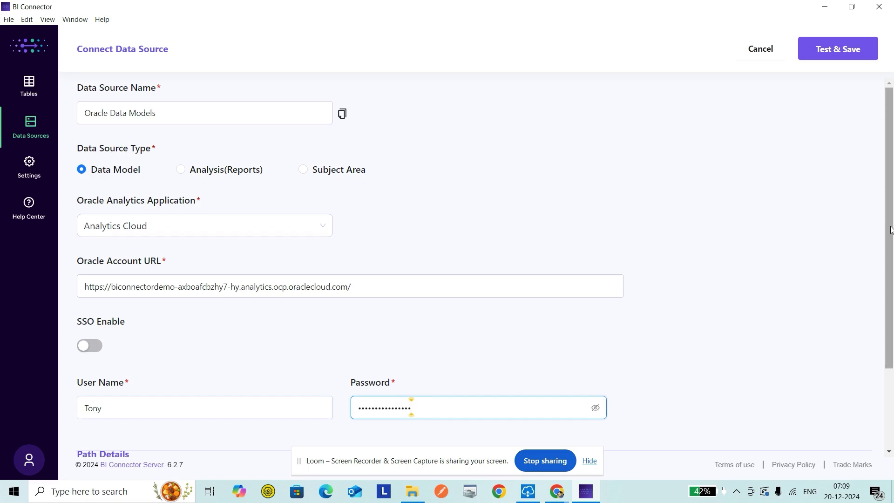
Copy the Orders data model's location, /shared/Demo, from its properties in the Oracle catalog into the BI Connector folder path
scroll(891, 229, "down", 3)
left_click(142, 395)
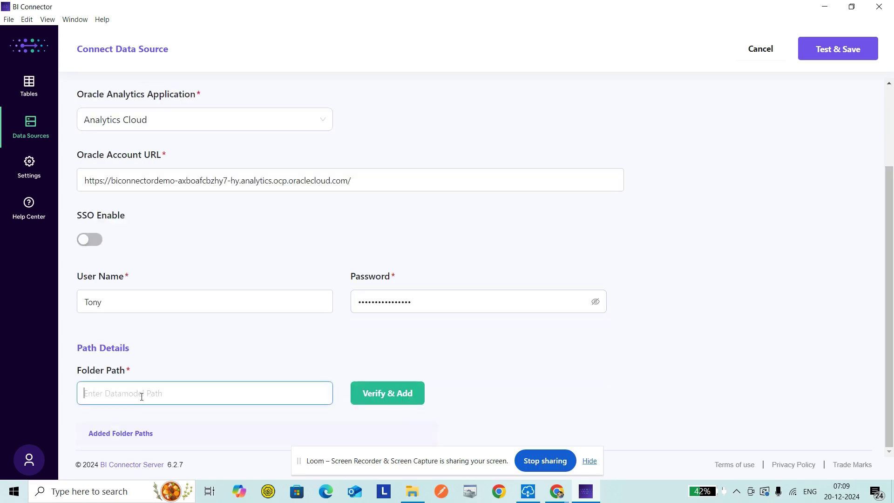
mouse_move(558, 491)
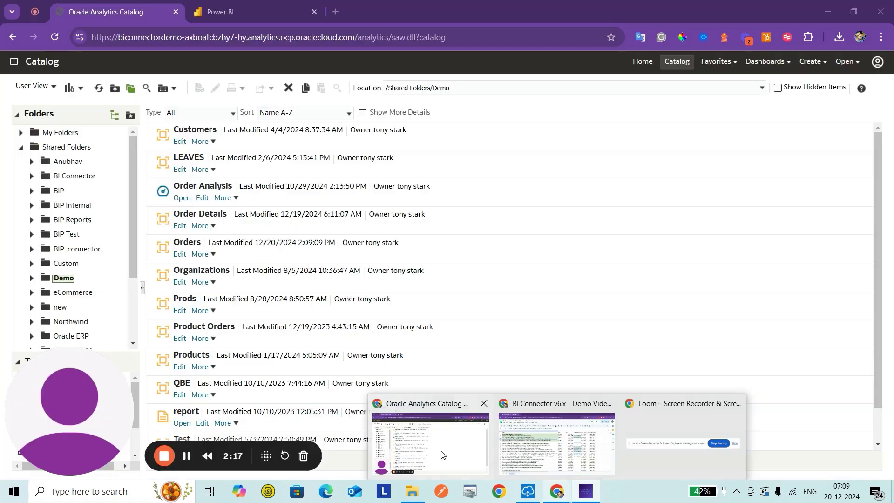
left_click(442, 455)
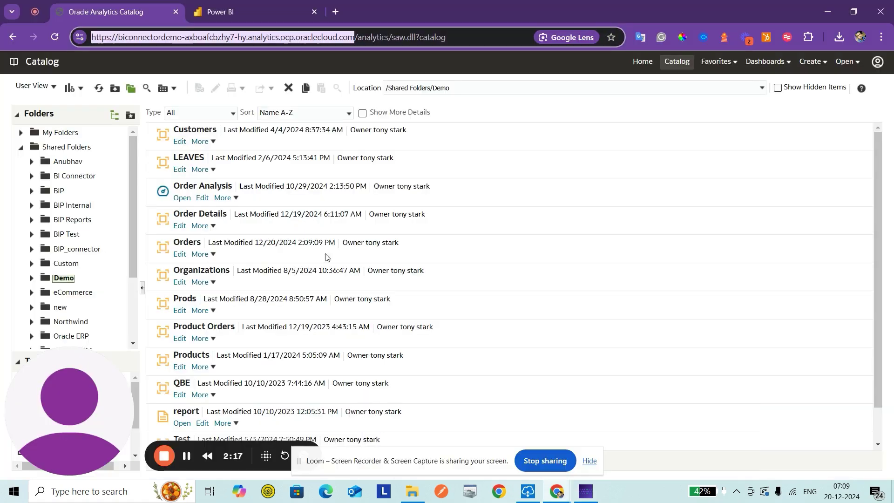
left_click(214, 254)
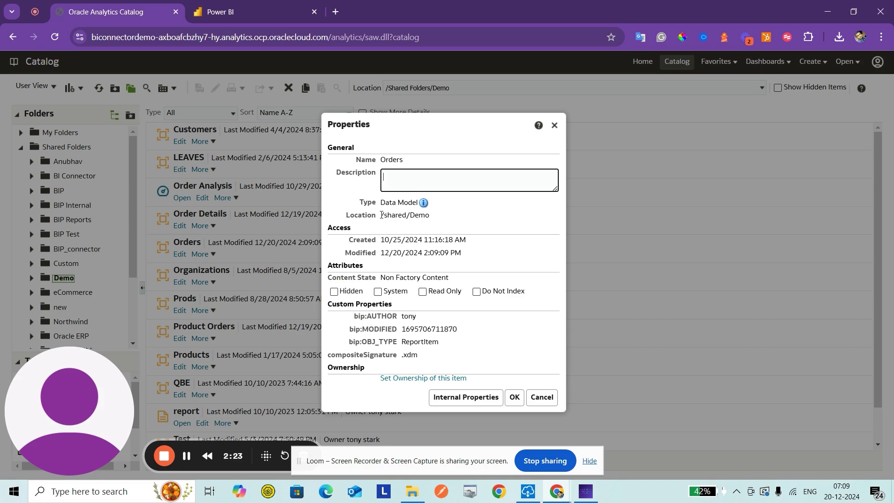
left_click(382, 217)
left_click_drag(382, 217, 447, 219)
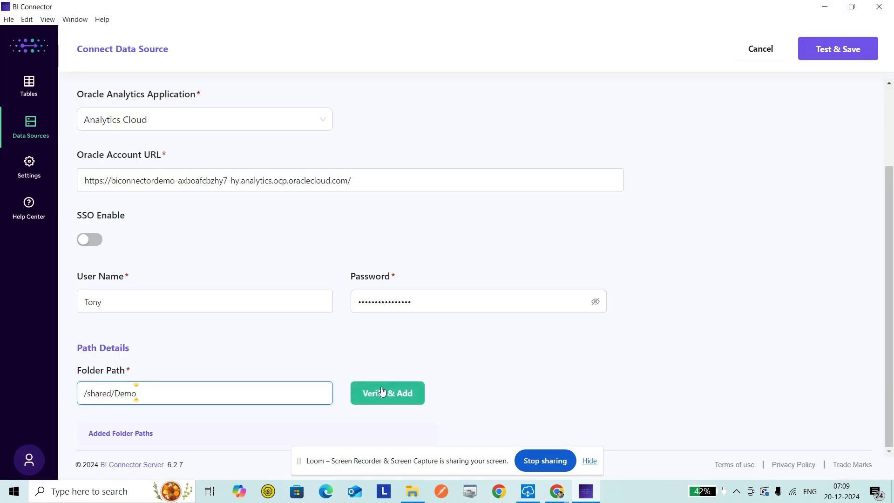
Verify and add the /shared/Demo folder path, and test and save the data source
left_click(381, 392)
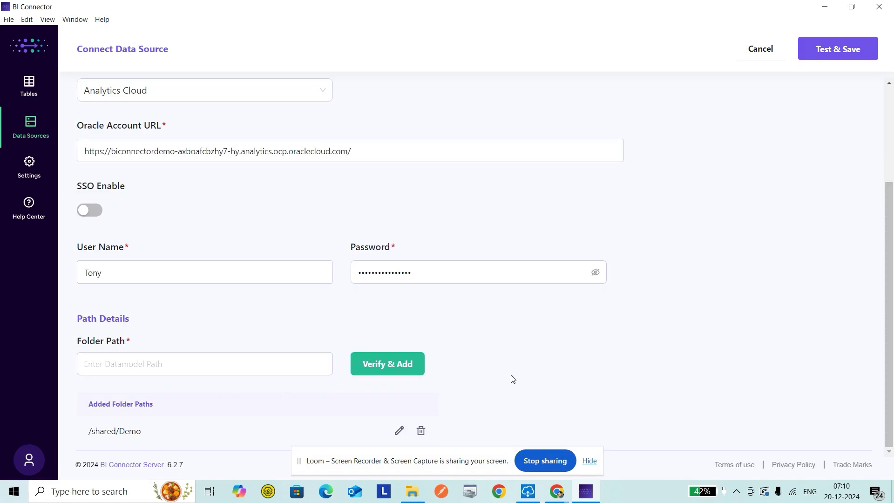
left_click(833, 61)
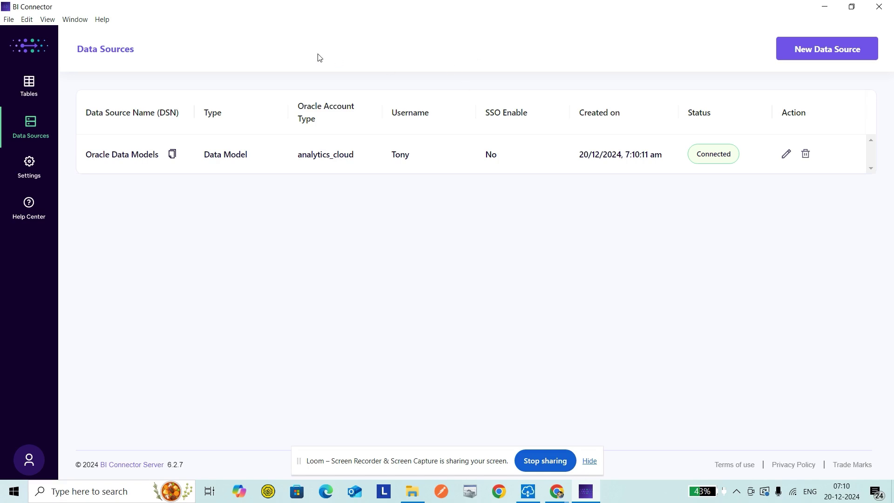
left_click(30, 96)
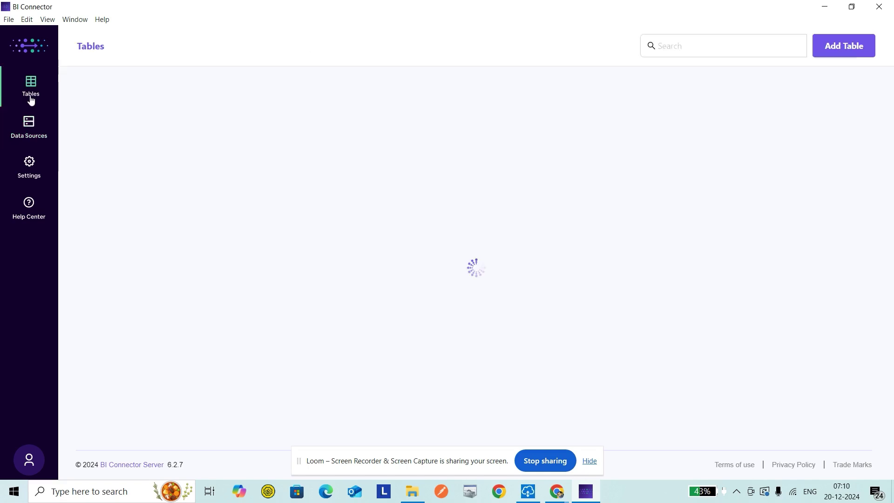
left_click(22, 130)
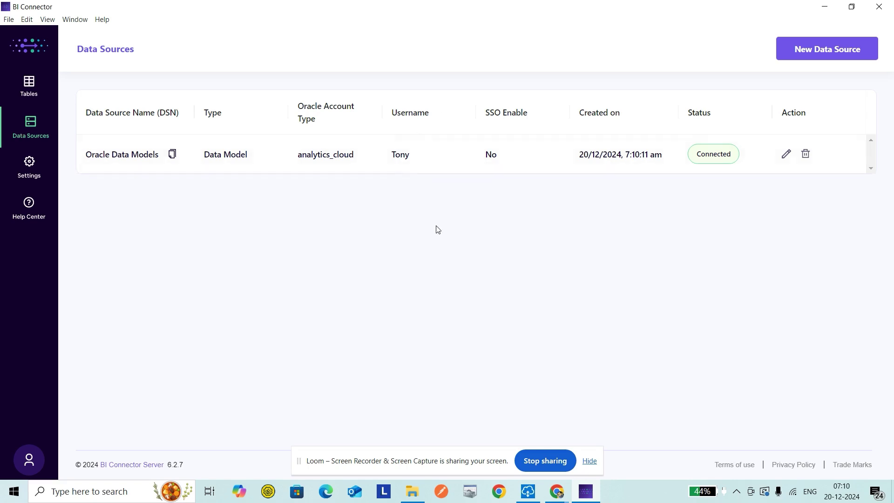
Switch to Power BI in Chrome and open the settings of the European Markets semantic model
mouse_move(562, 497)
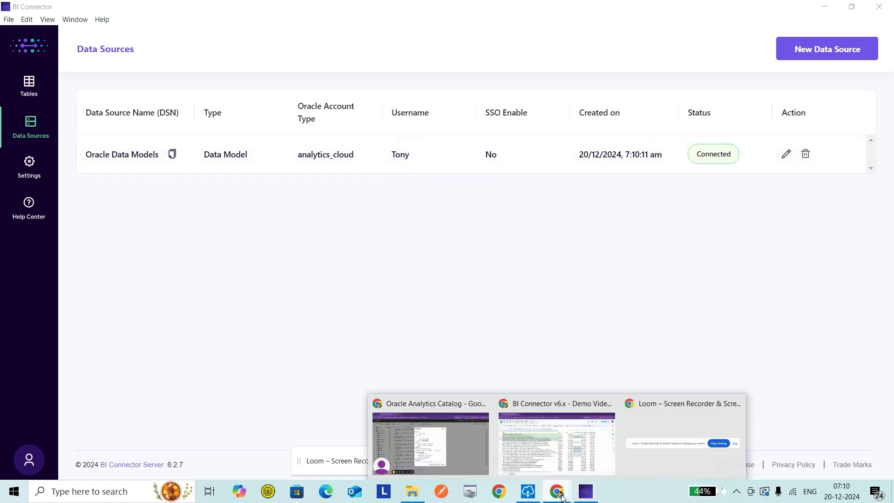
left_click(450, 444)
left_click(300, 5)
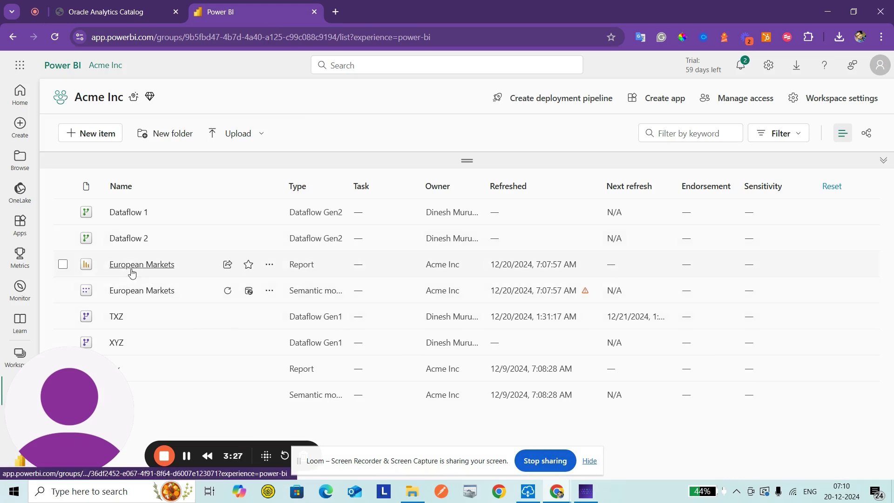
left_click(269, 295)
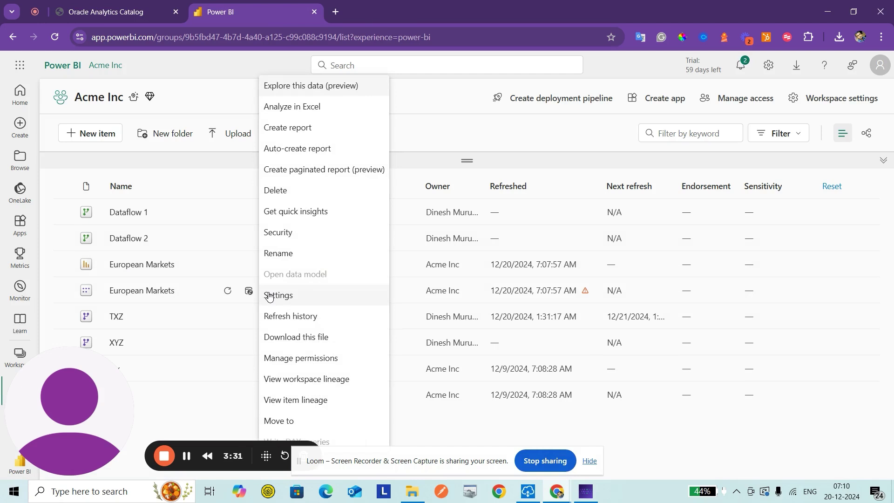
left_click(268, 293)
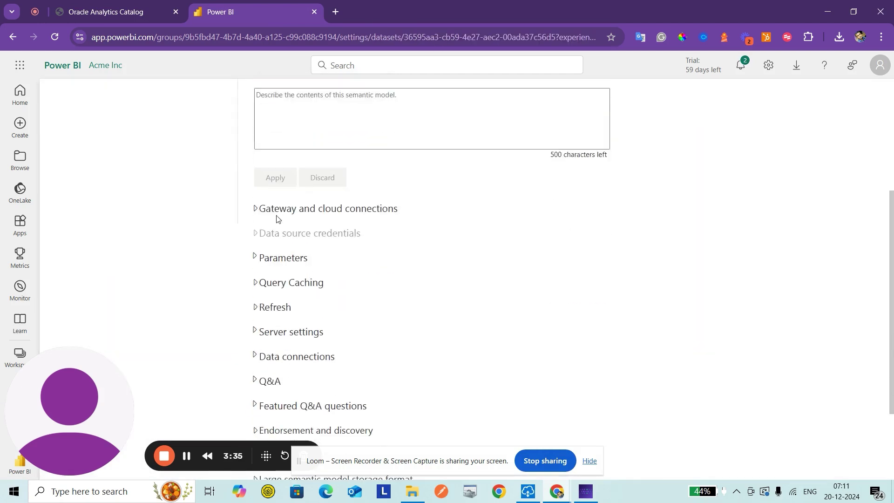
Start manually adding the semantic model's Oracle Data Models source to Production Gateway from the gateway and cloud connections settings
left_click(256, 210)
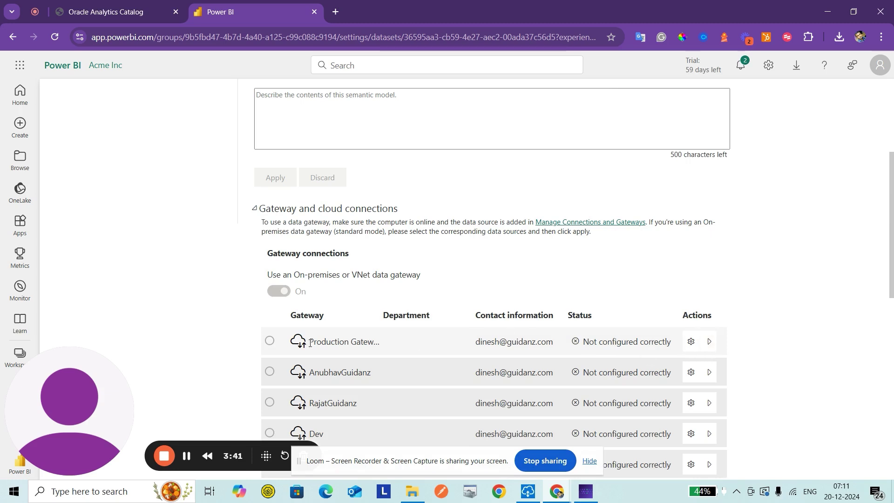
left_click_drag(310, 342, 391, 333)
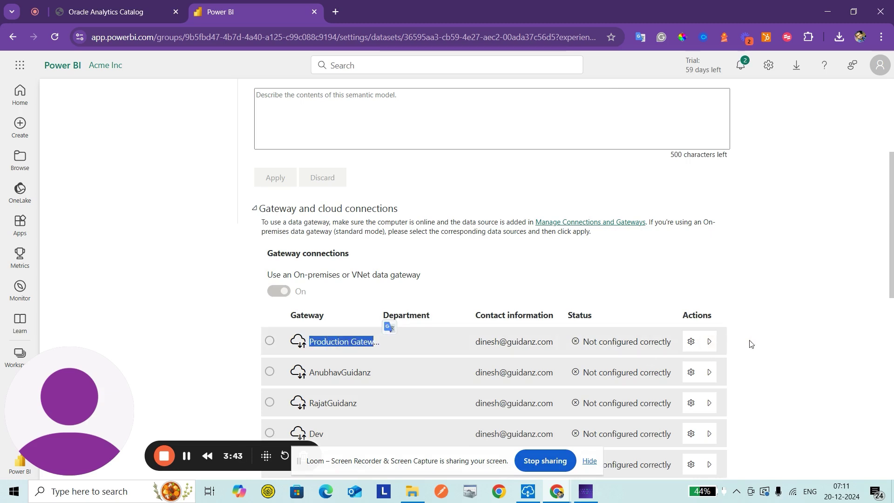
left_click(708, 343)
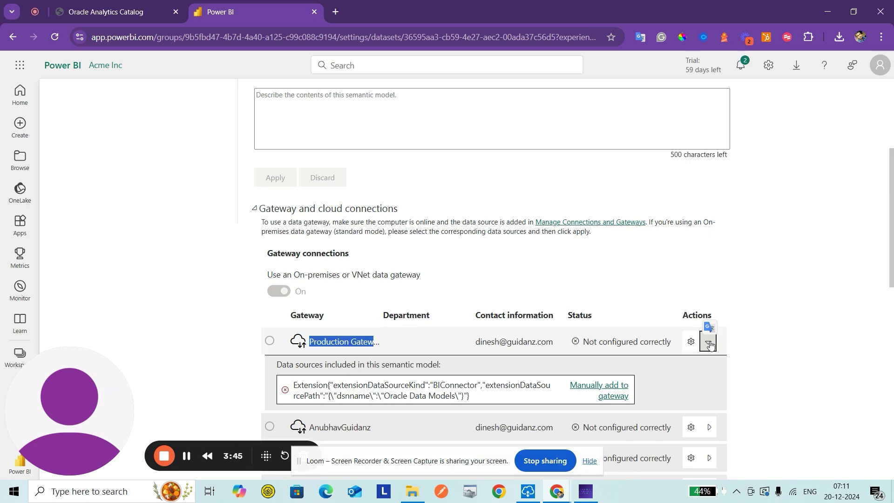
left_click(611, 391)
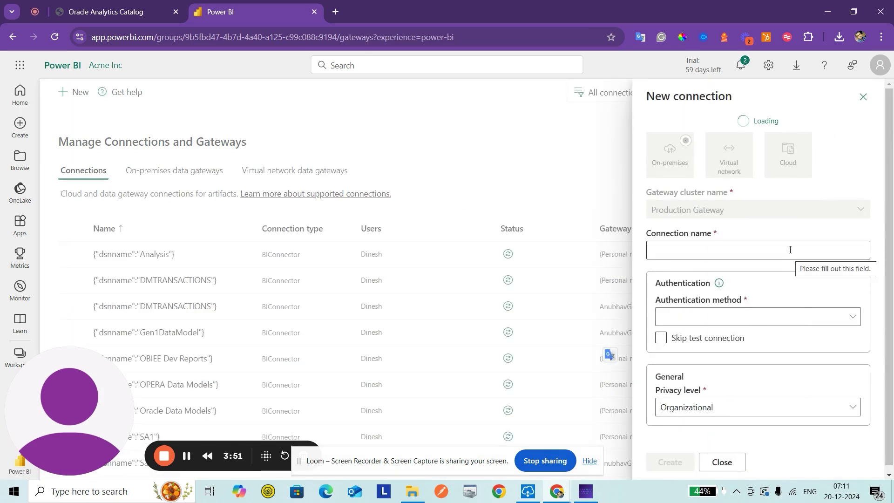
Name the new gateway connection Oracle BI Connection
left_click(790, 249)
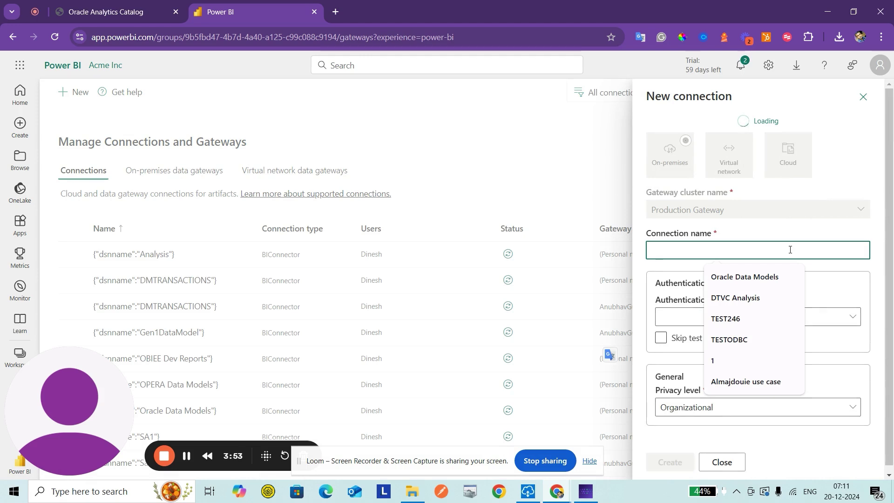
type("Oracl")
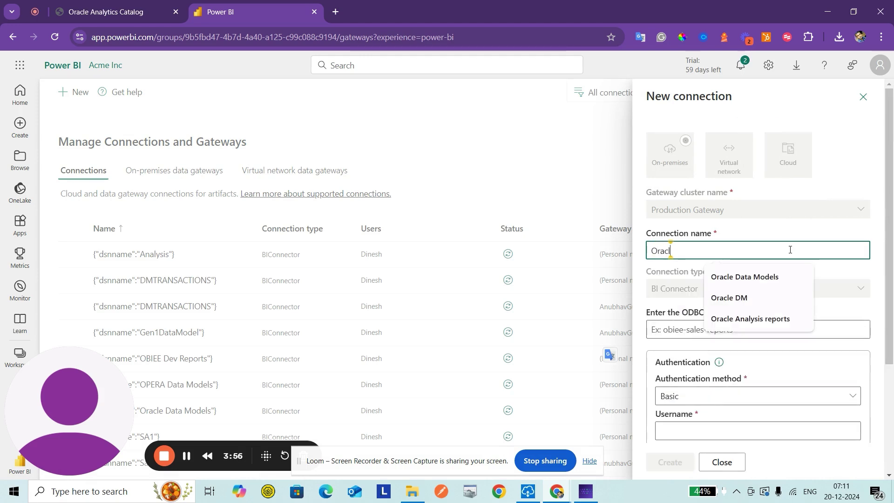
key("BackSpace")
key("BackSpace")
type("acle BI Conne")
type("ction")
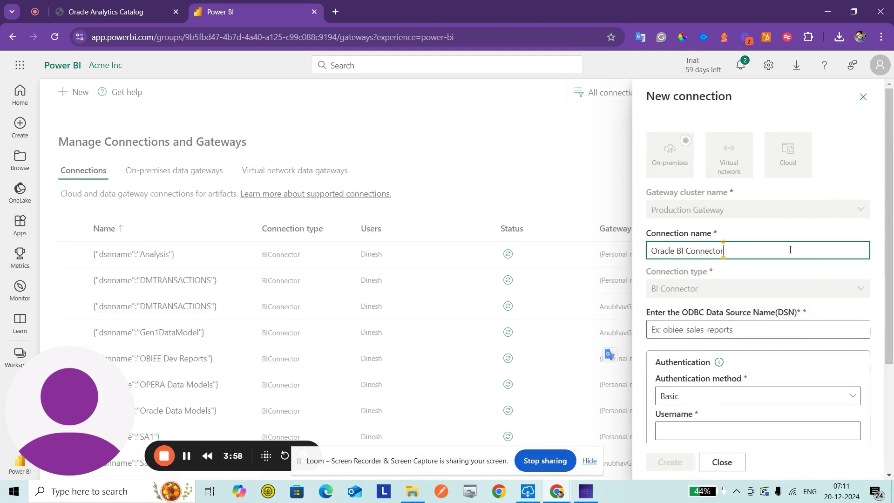
key("Tab")
Copy the Oracle Data Models data source name from BI Connector into the new Power BI connection's ODBC data source name
left_click(750, 327)
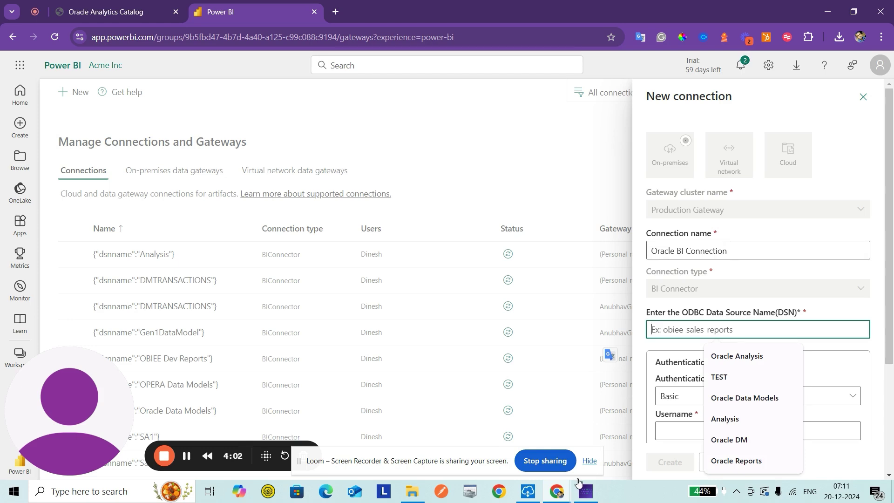
left_click(586, 492)
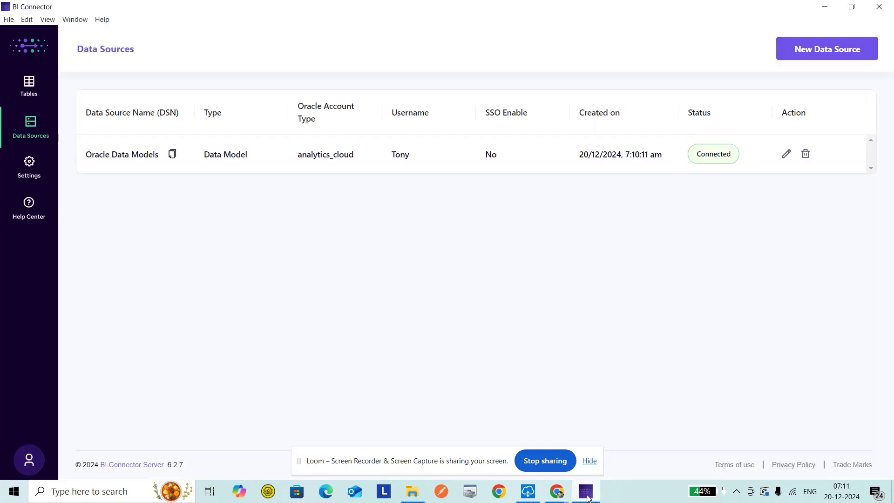
left_click(172, 156)
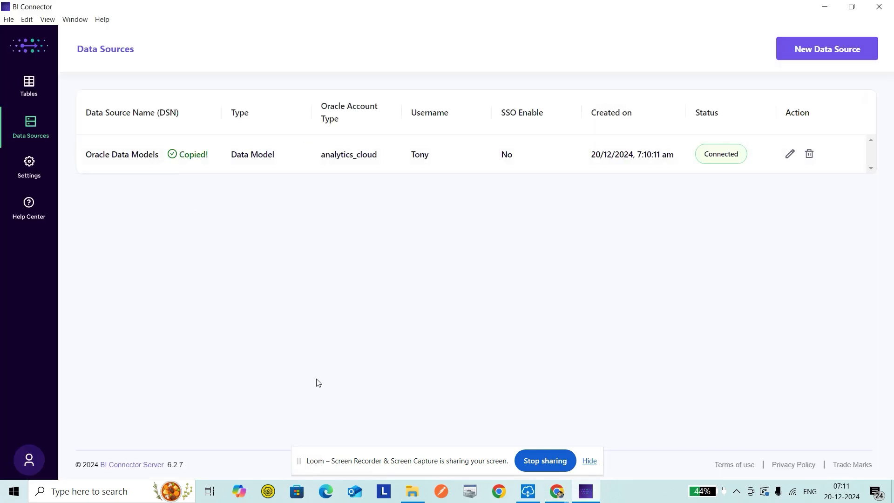
left_click(557, 491)
left_click(712, 328)
key("ctrl+v")
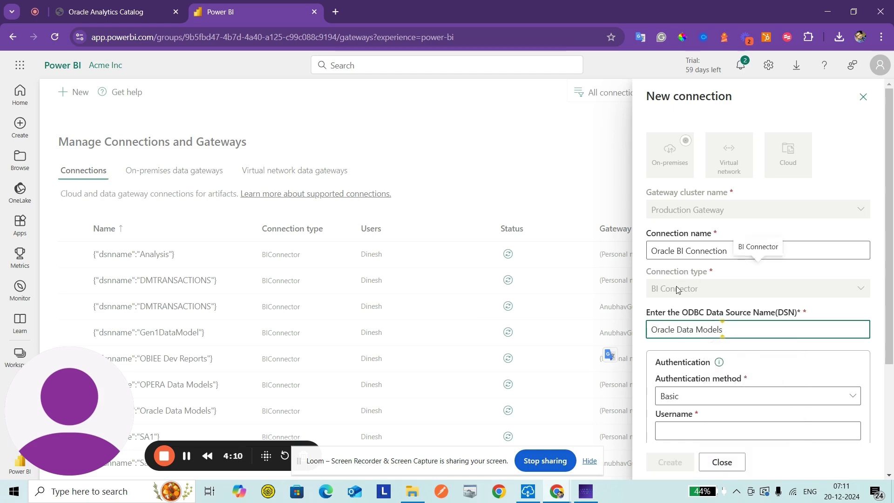
Enter the Oracle account's username and password for Basic authentication and create the connection
scroll(888, 223, "down", 3)
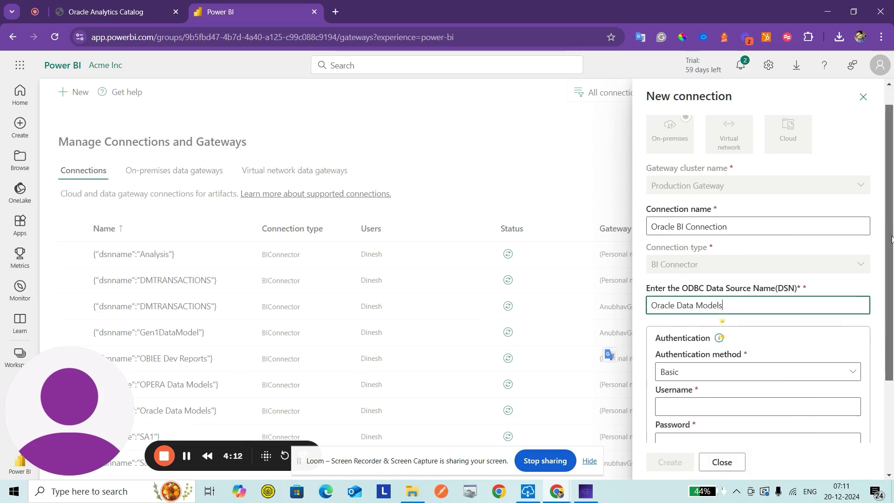
left_click(664, 275)
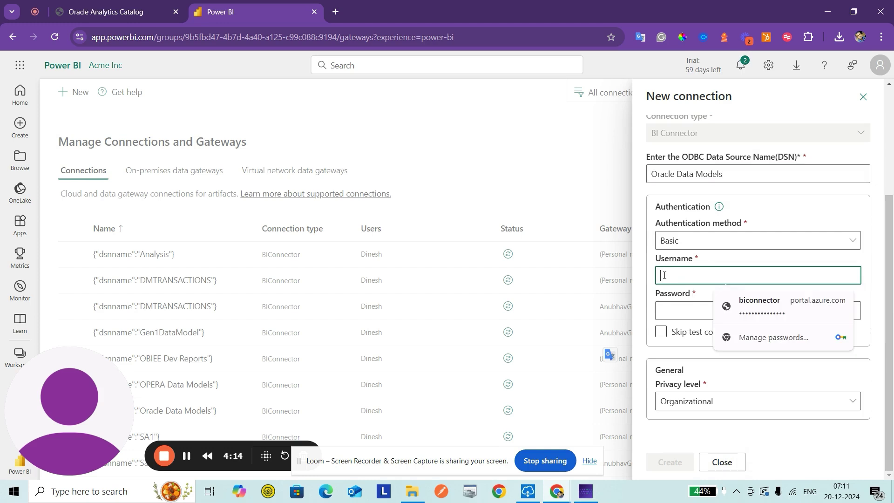
type("Tony")
key("Tab")
type("•••••••••")
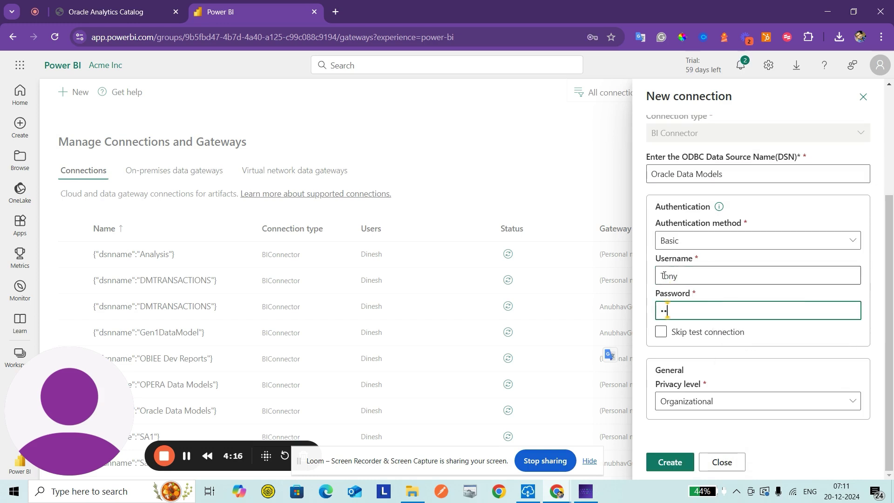
type("•••••••")
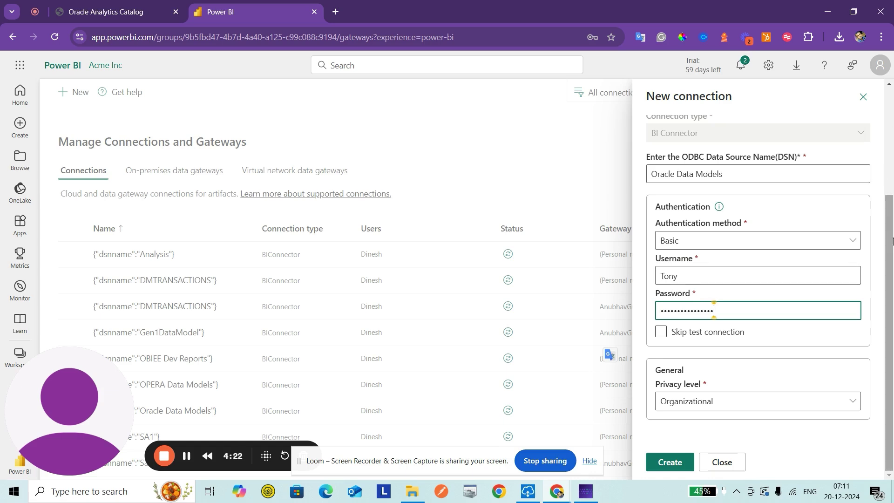
left_click(658, 463)
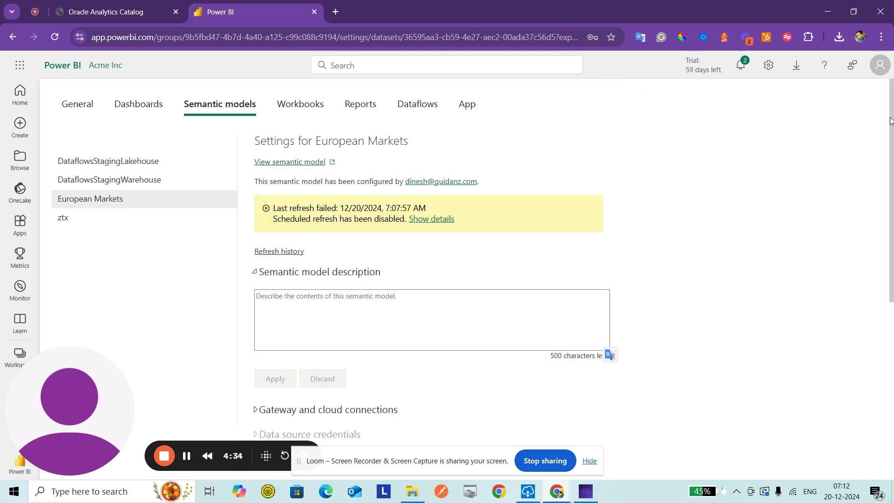
Map the Oracle Data Models source under Production Gateway to Oracle BI Connection and apply the European Markets gateway settings
left_click_drag(890, 118, 891, 219)
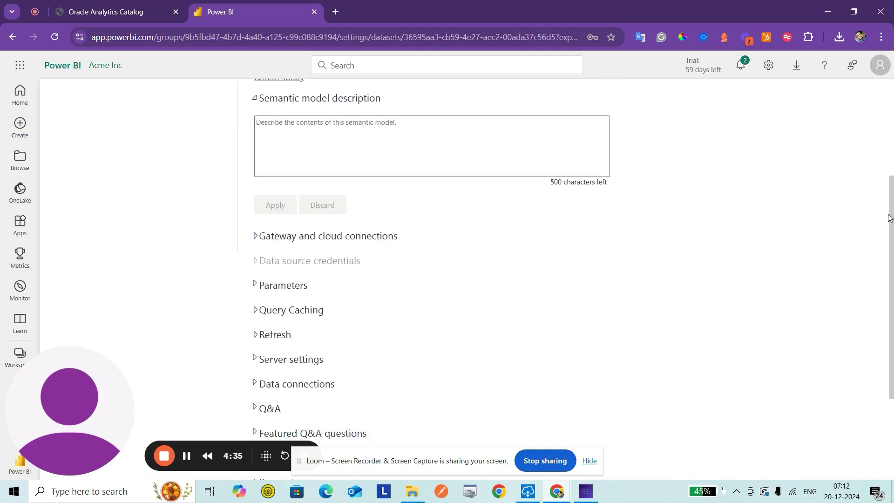
left_click(256, 236)
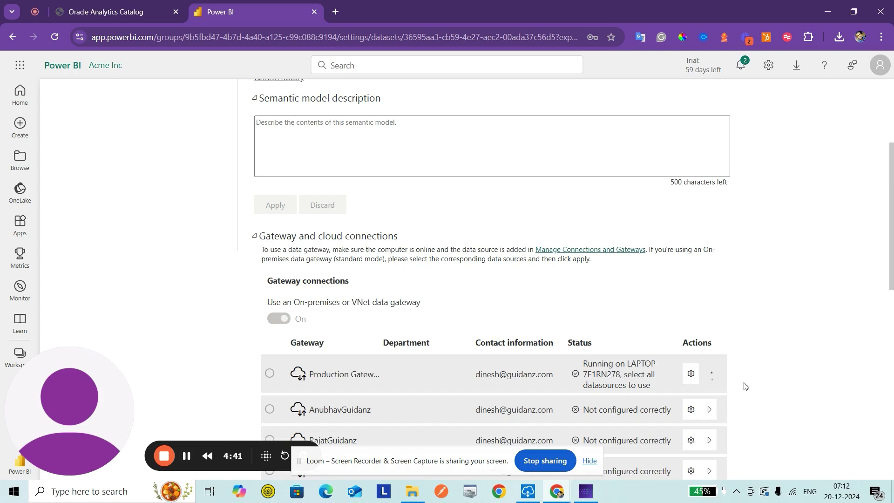
left_click(708, 373)
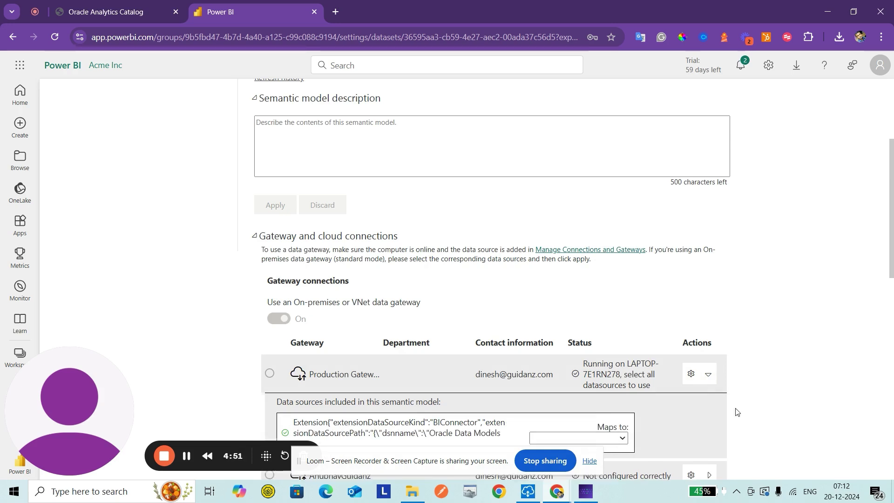
scroll(892, 263, "down", 3)
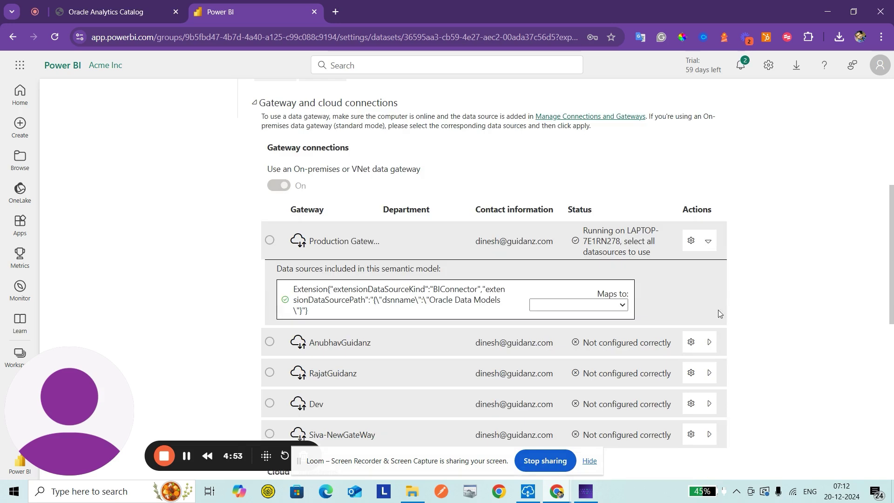
left_click(613, 307)
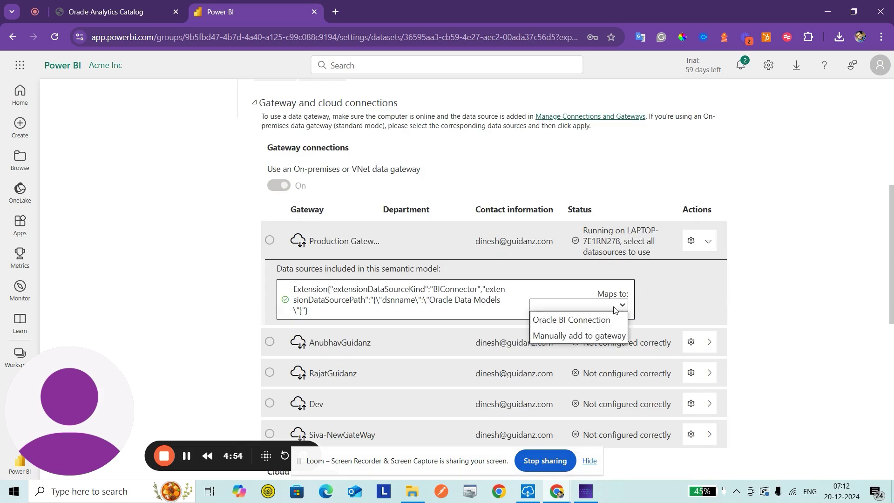
left_click(590, 321)
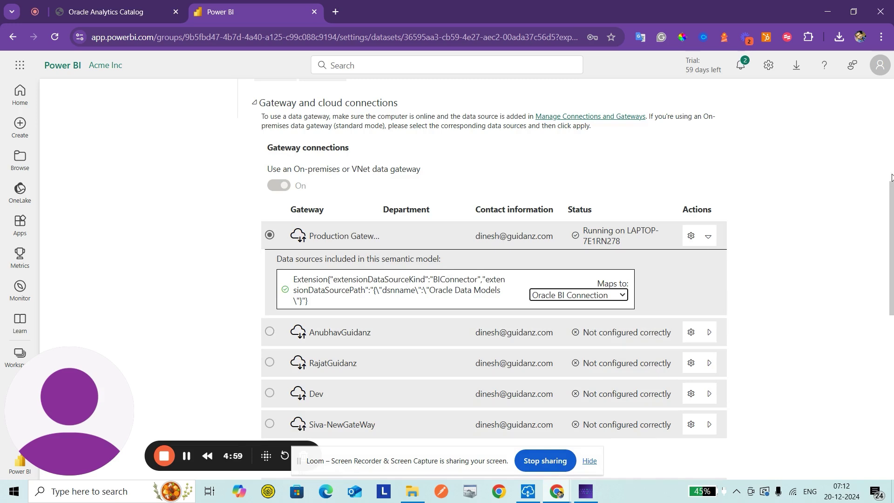
scroll(891, 198, "down", 5)
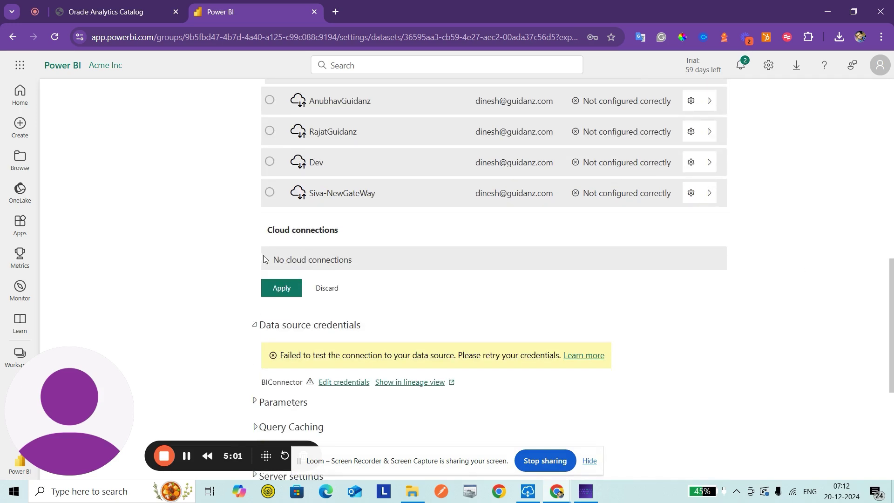
left_click(290, 295)
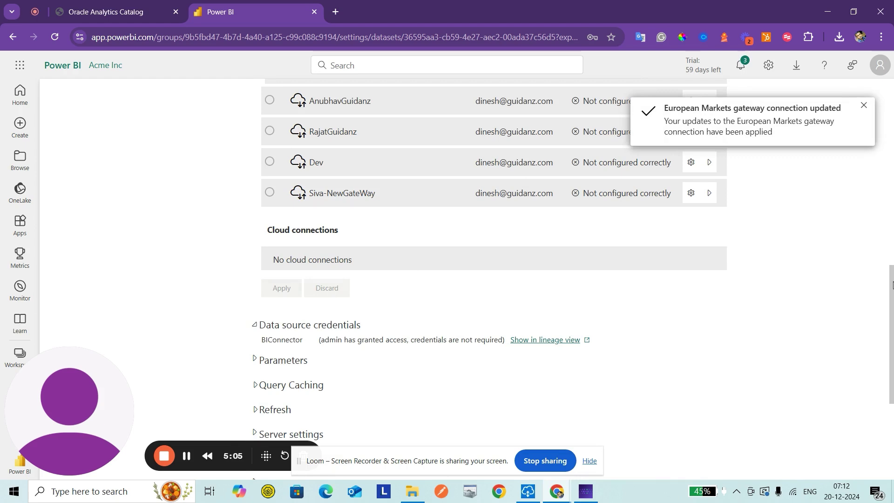
Turn on the semantic model's refresh schedule with a Daily frequency, keeping the (UTC) Coordinated Universal Time zone
left_click_drag(892, 287, 892, 328)
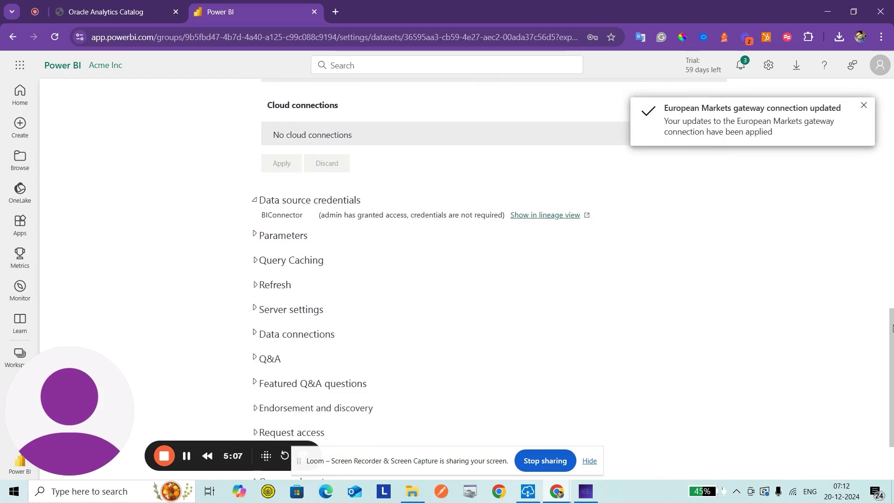
left_click(256, 286)
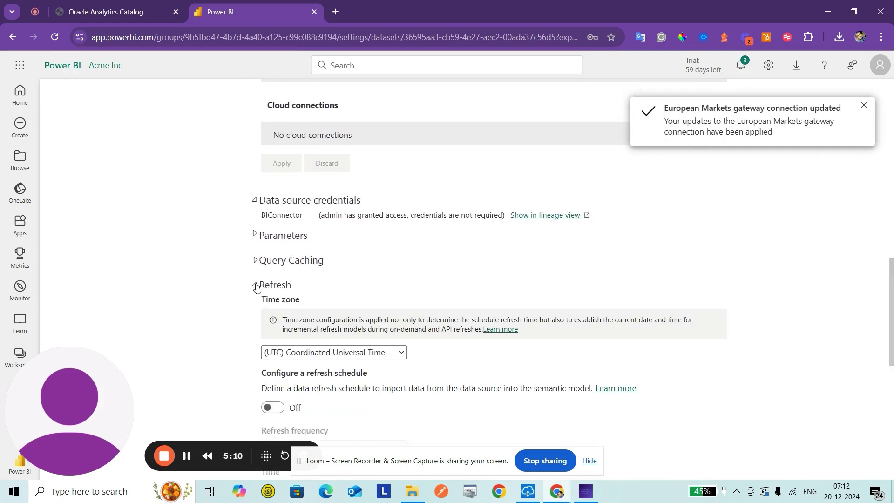
left_click(382, 354)
left_click(382, 353)
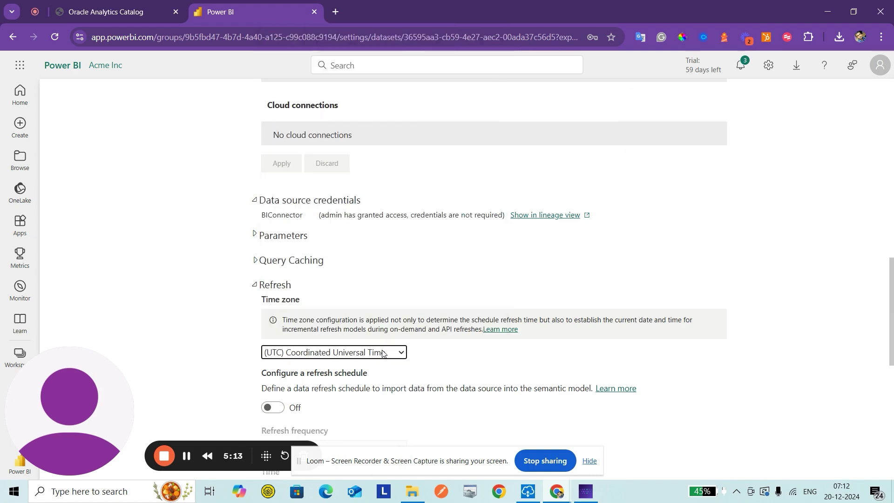
scroll(891, 273, "down", 2)
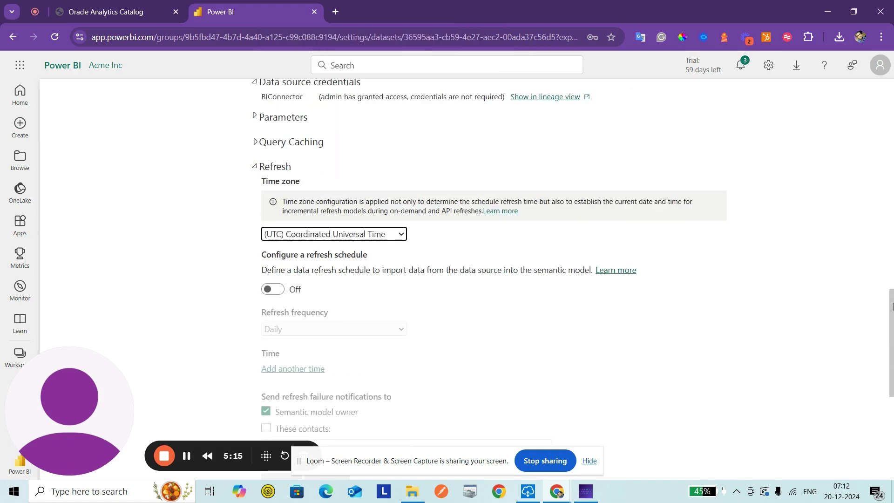
left_click(274, 289)
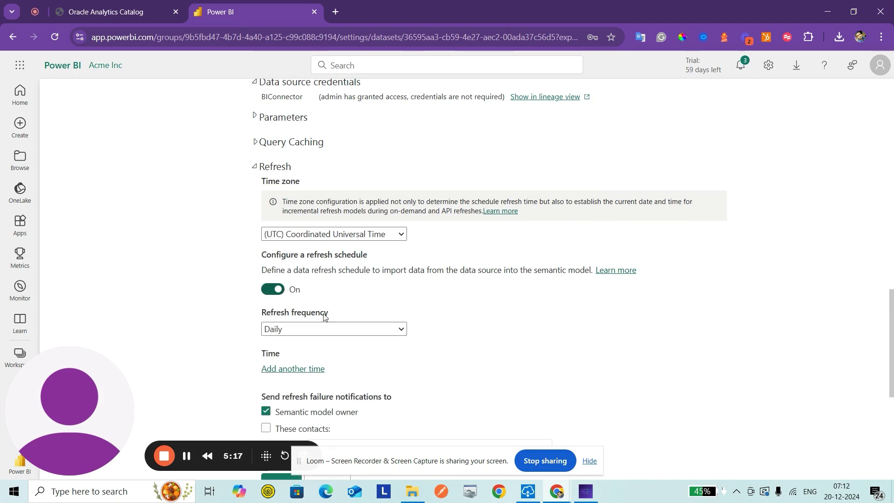
left_click(334, 330)
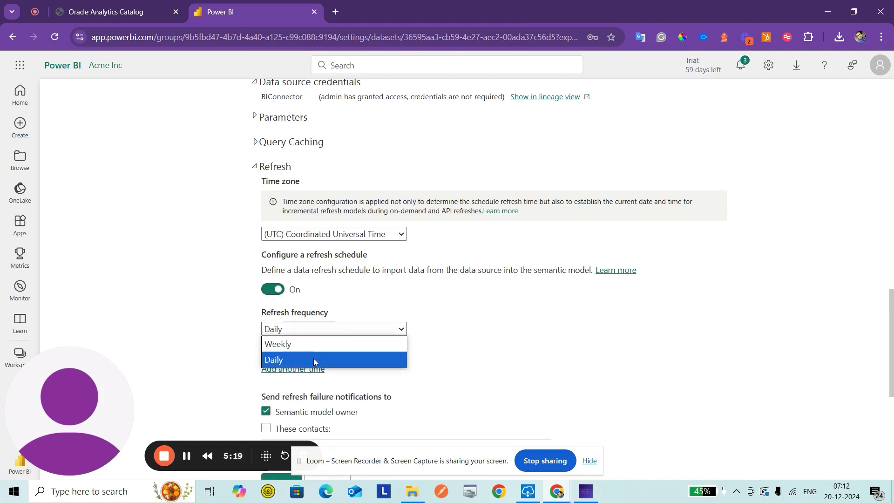
left_click(313, 358)
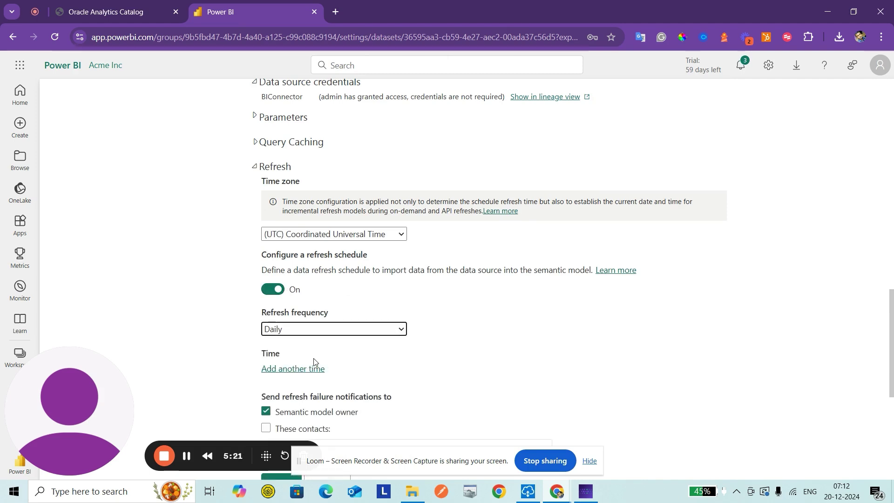
Add refresh times of 1:00 AM and 1:00 PM and apply the refresh schedule
left_click(296, 369)
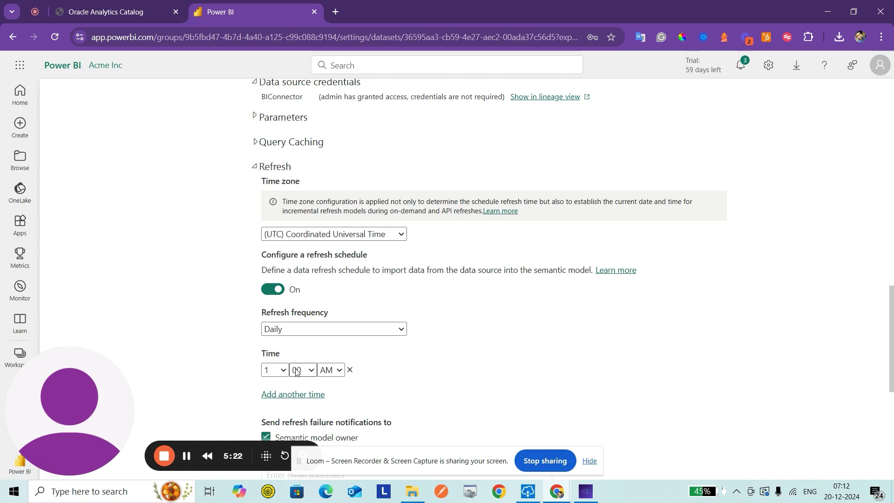
left_click(288, 395)
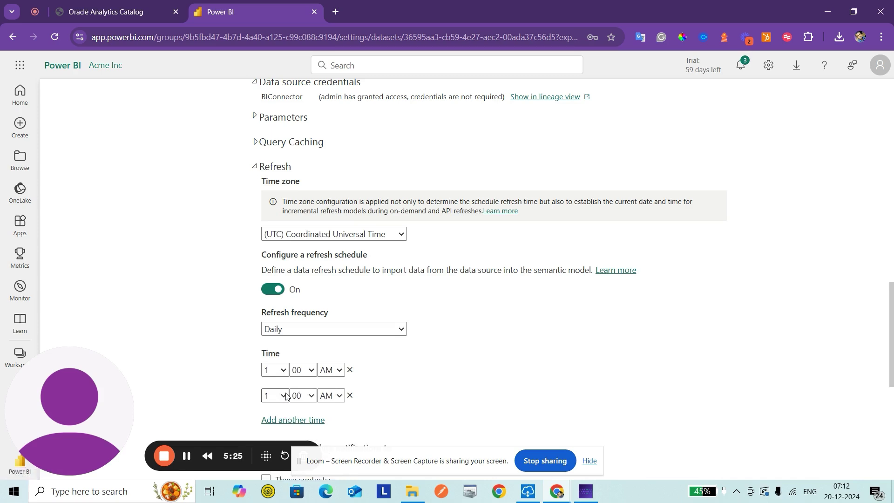
left_click(338, 396)
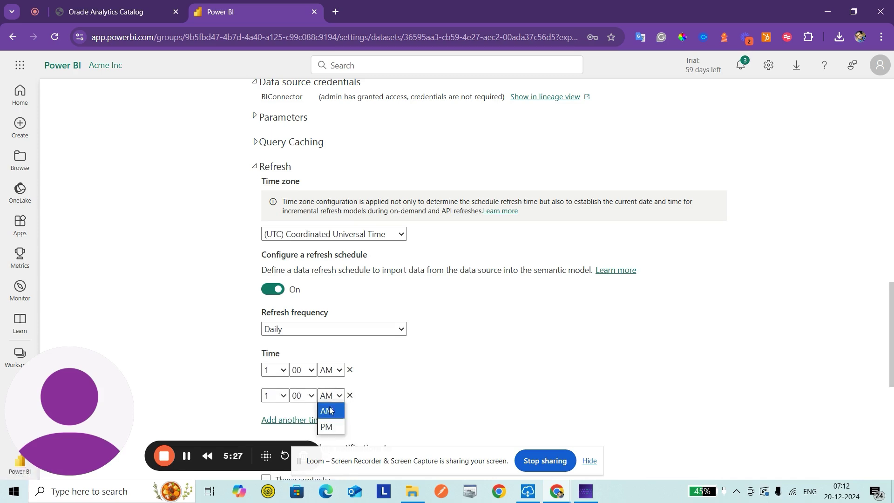
left_click(325, 425)
left_click_drag(892, 312, 892, 352)
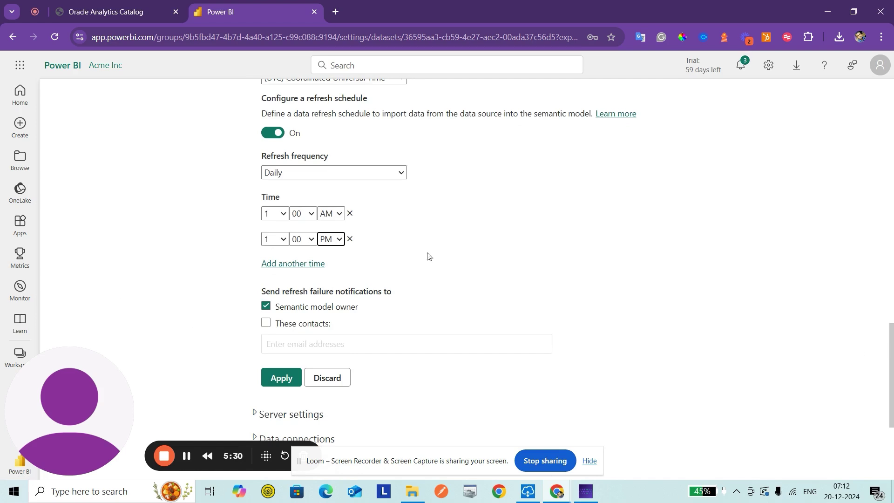
left_click(278, 379)
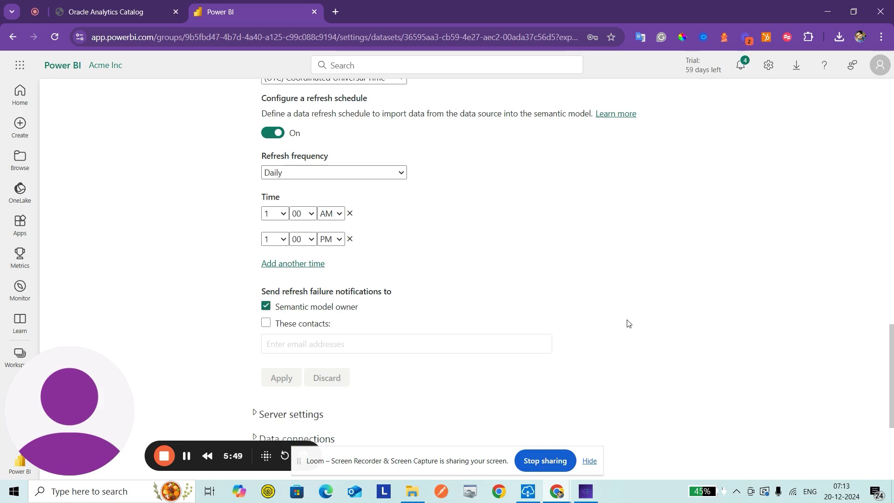
Switch to BI Connector, start a new data source, and set its type to Subject Area after trying Analysis(Reports)
left_click(586, 492)
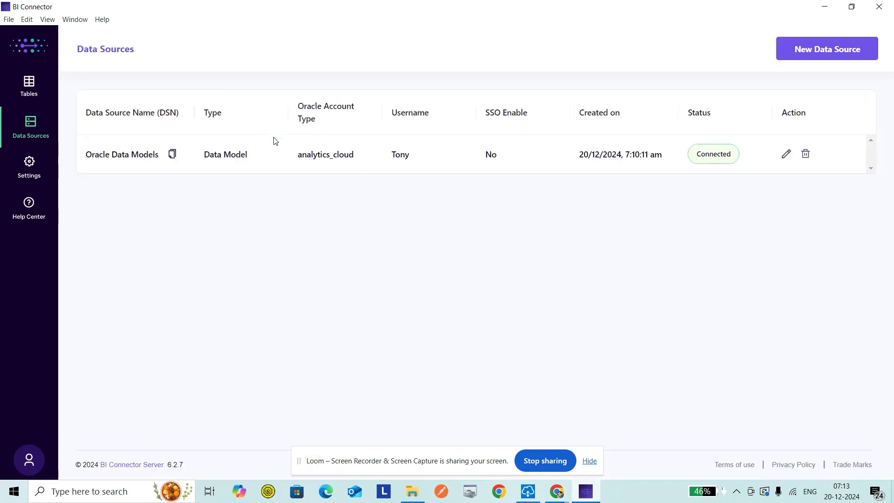
left_click(824, 51)
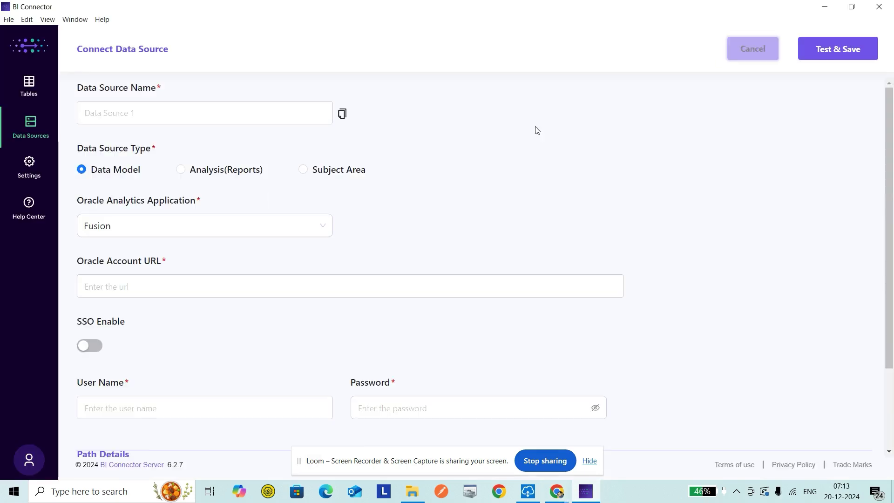
left_click(181, 175)
left_click(316, 176)
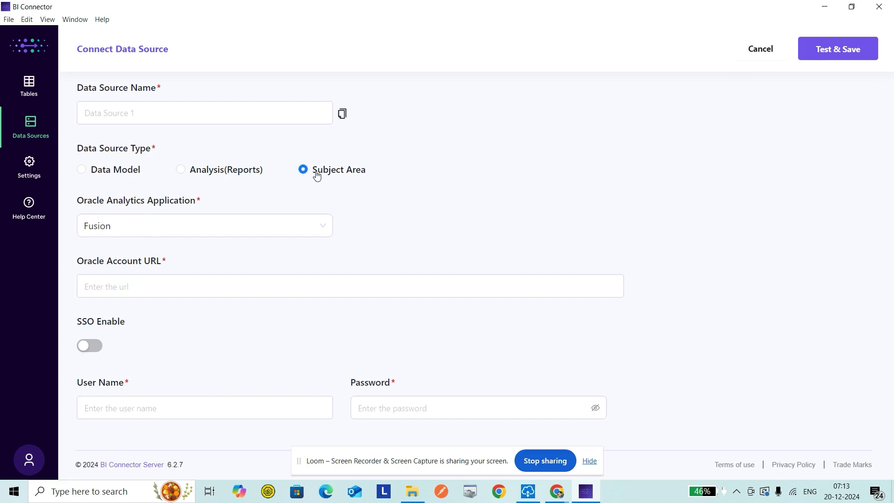